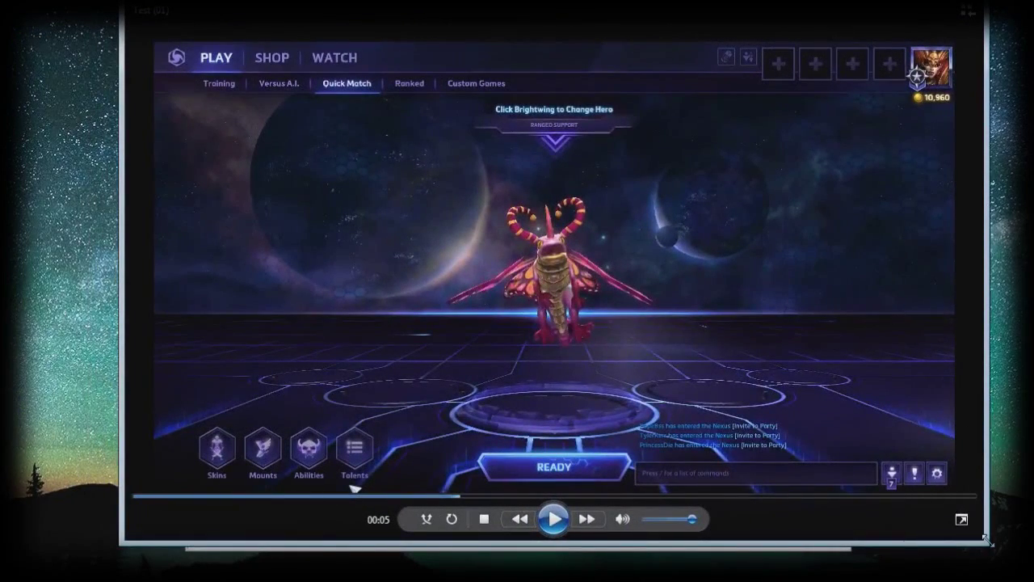
# Step: Shrink and then re-enlarge the Media Player window, and bring Instagiffer to the front
pyautogui.moveTo(989, 542); pyautogui.dragTo(955, 487)
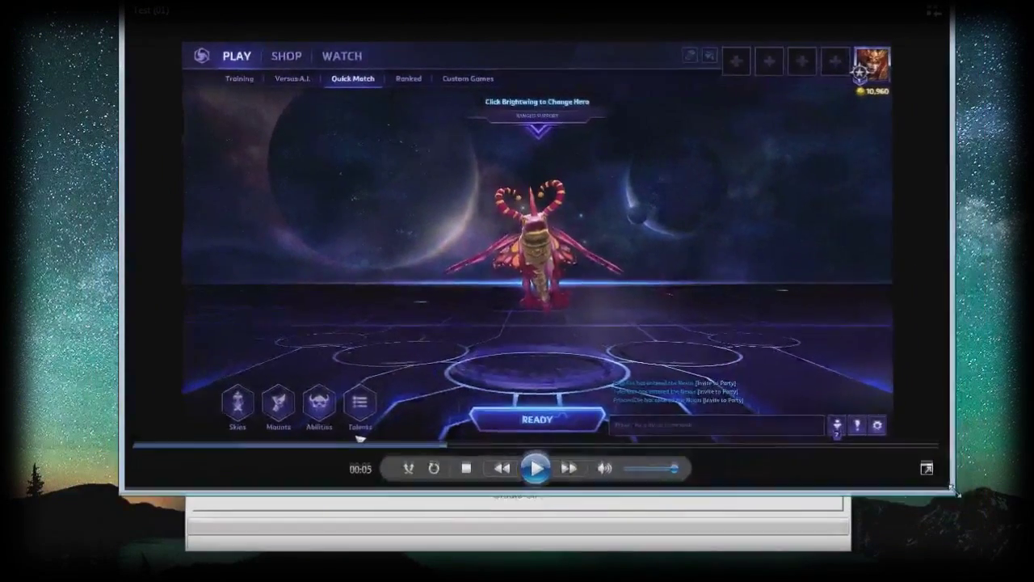
pyautogui.moveTo(953, 486); pyautogui.dragTo(962, 509)
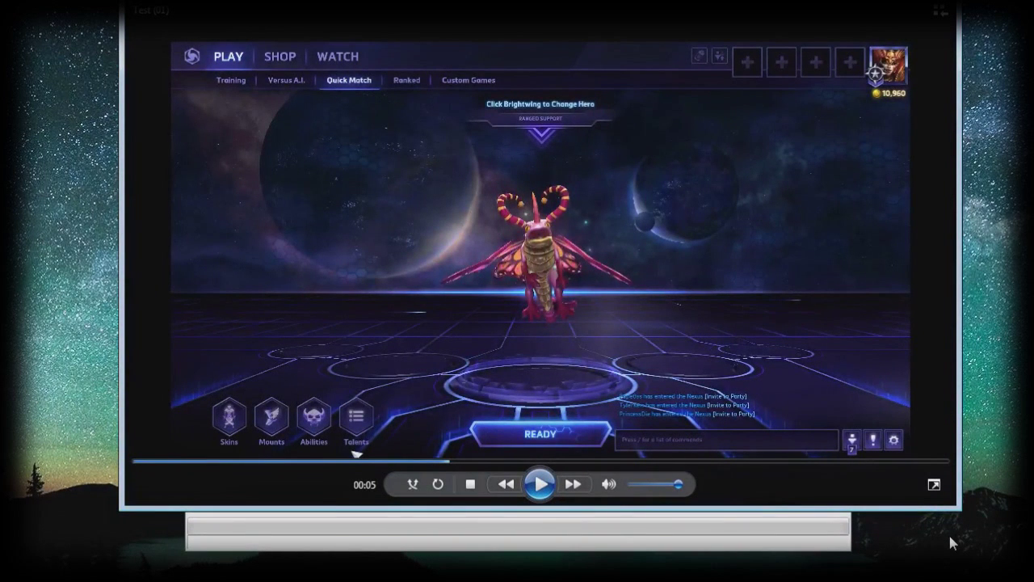
pyautogui.click(777, 546)
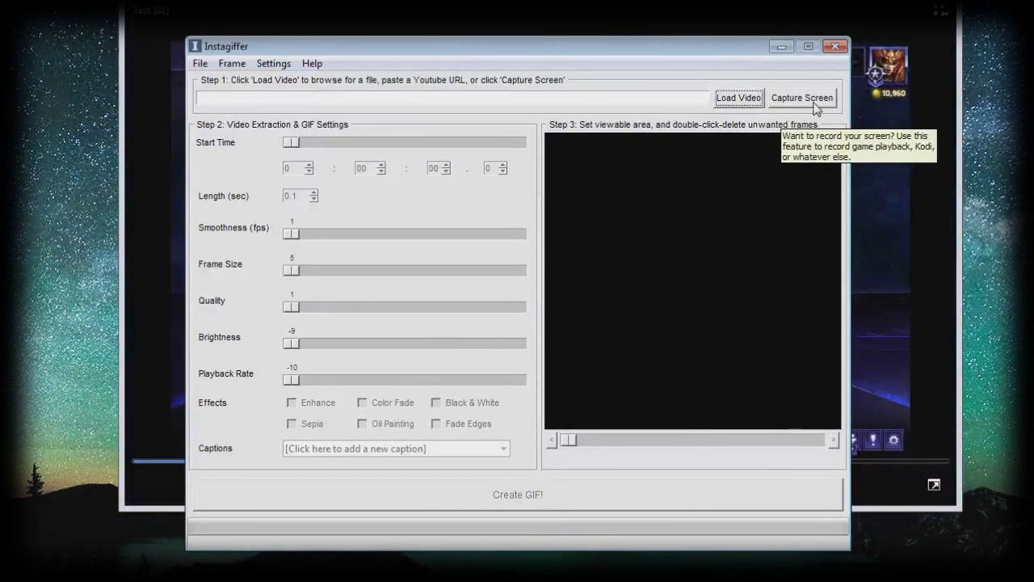
# Step: Start a screen capture and fit its region over the Brightwing hero in the paused video
pyautogui.click(814, 105)
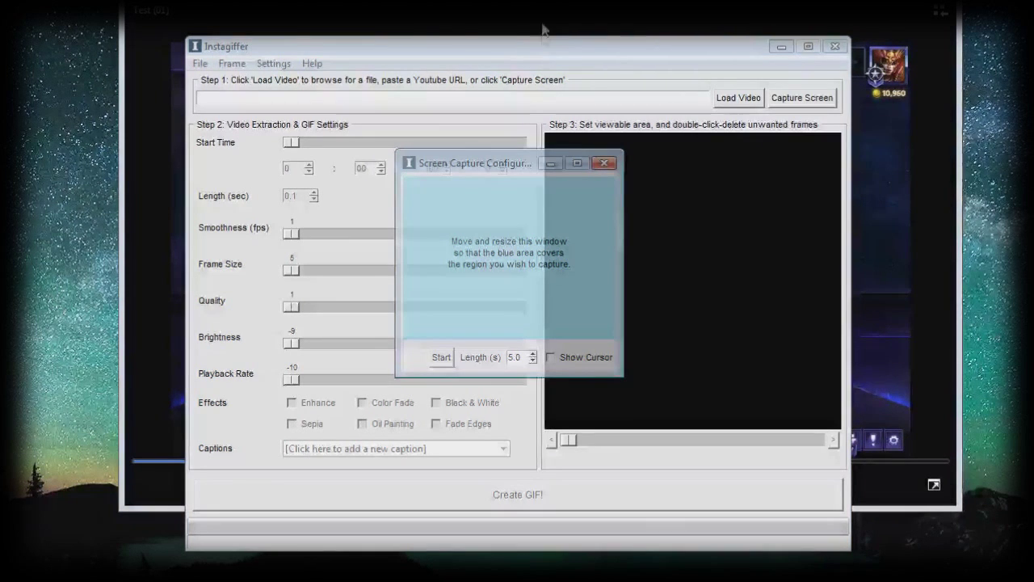
pyautogui.moveTo(487, 165); pyautogui.dragTo(734, 136)
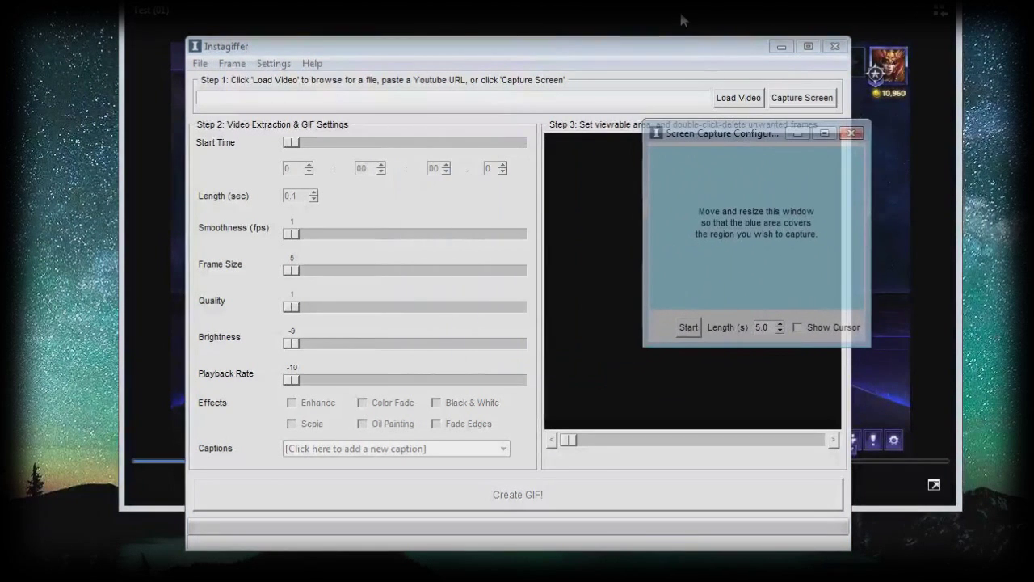
pyautogui.click(683, 20)
pyautogui.moveTo(741, 135)
pyautogui.mouseDown()
pyautogui.moveTo(564, 134)
pyautogui.moveTo(527, 163)
pyautogui.mouseUp()
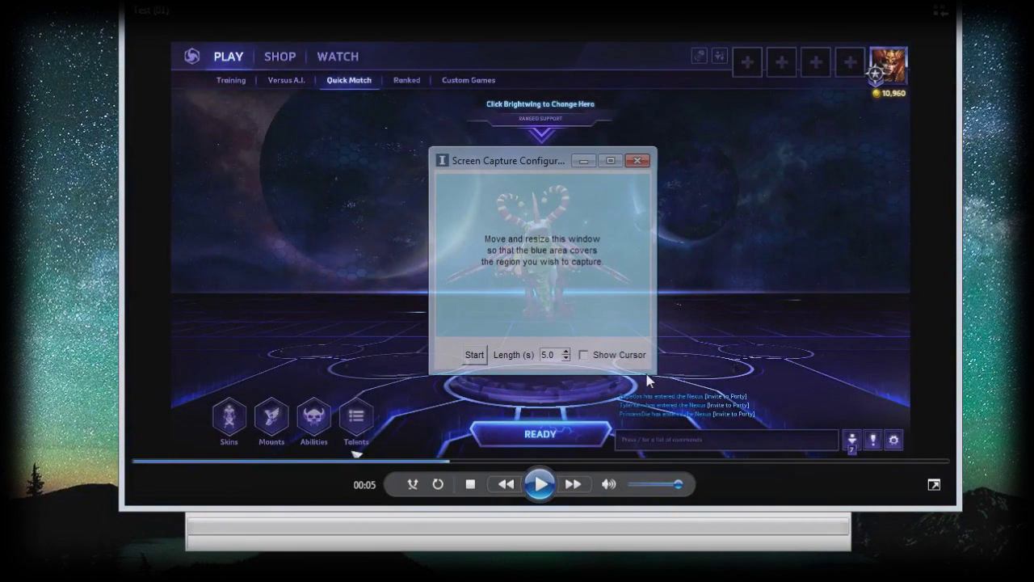
pyautogui.moveTo(655, 373)
pyautogui.mouseDown()
pyautogui.moveTo(695, 384)
pyautogui.moveTo(680, 378)
pyautogui.mouseUp()
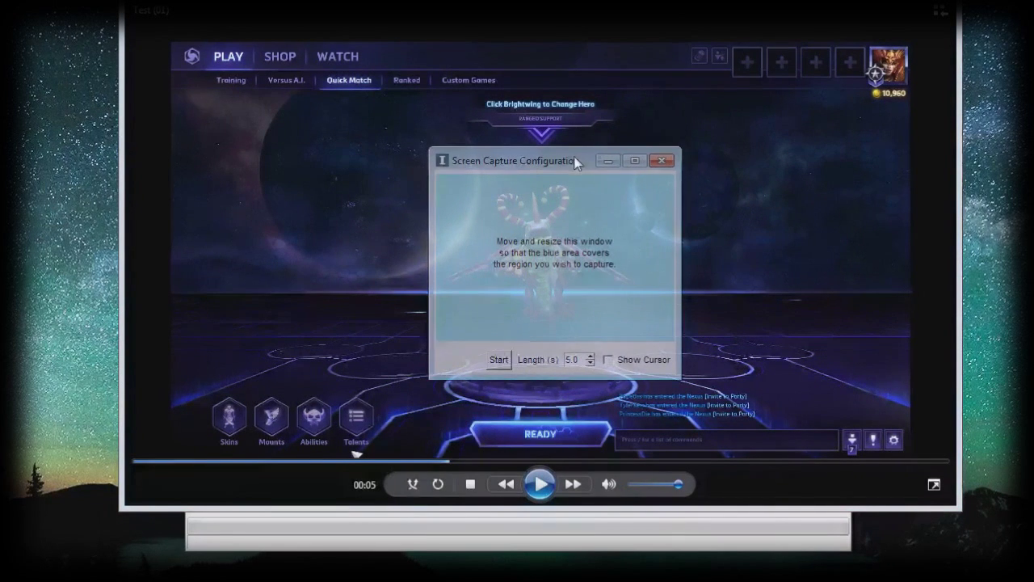
pyautogui.moveTo(574, 156)
pyautogui.mouseDown()
pyautogui.moveTo(547, 154)
pyautogui.moveTo(559, 156)
pyautogui.mouseUp()
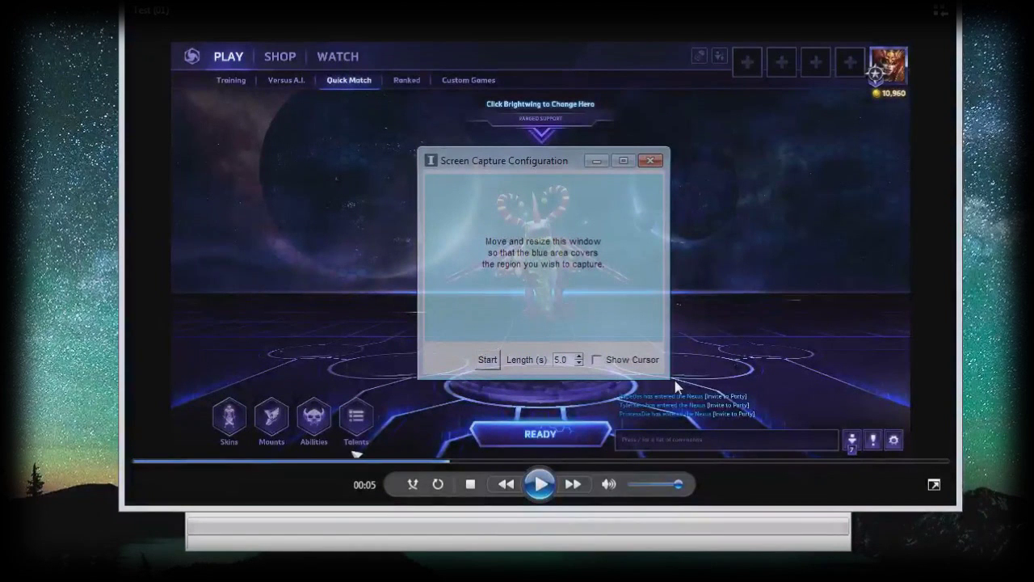
pyautogui.click(539, 484)
# Step: Record five seconds of the framed Brightwing hero region
pyautogui.click(487, 359)
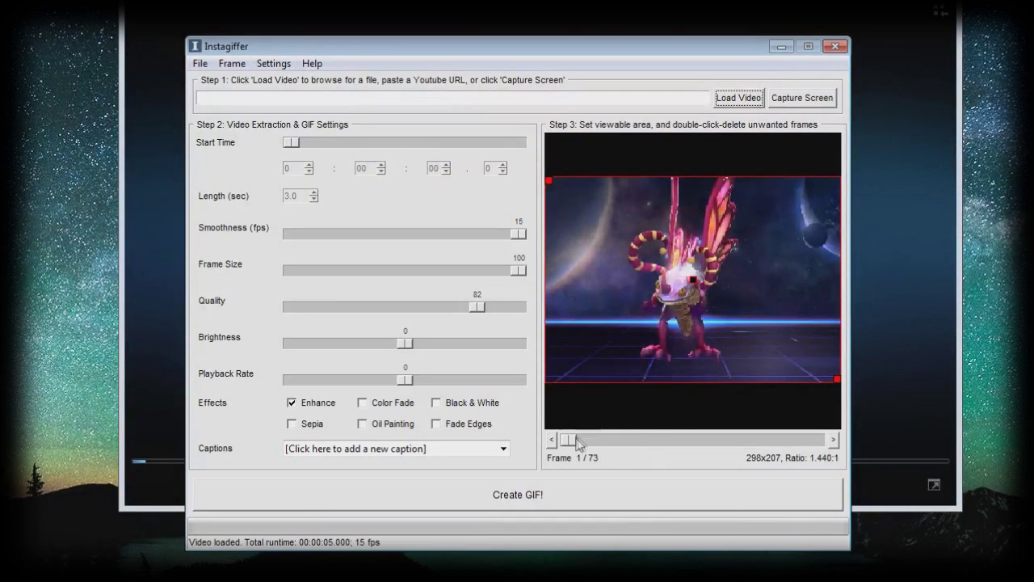
# Step: Scroll through the 73 captured Brightwing frames in the preview
pyautogui.moveTo(569, 439)
pyautogui.mouseDown()
pyautogui.moveTo(827, 454)
pyautogui.moveTo(563, 453)
pyautogui.mouseUp()
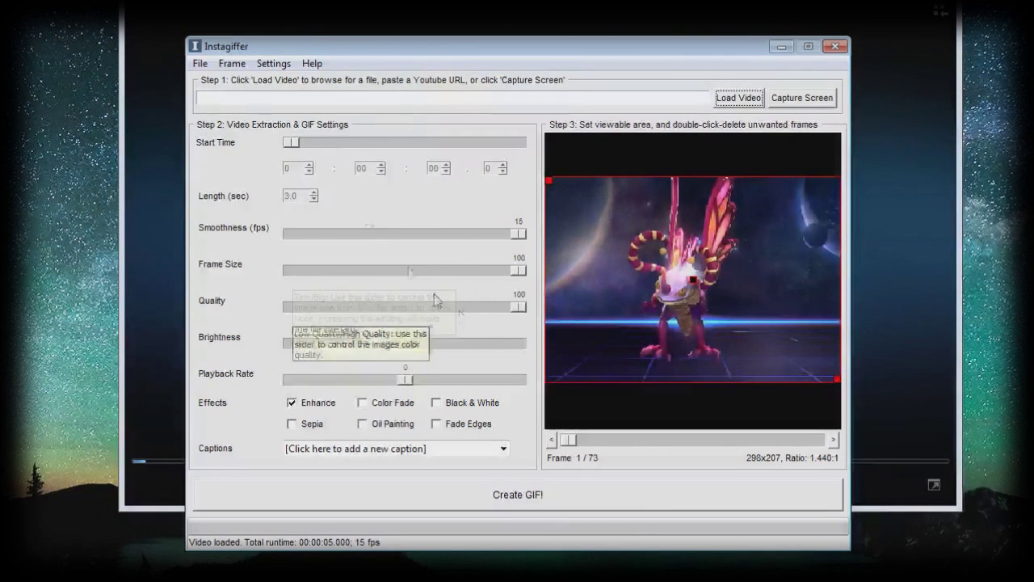
# Step: Uncheck Social Media Compatibility Warnings in the Settings menu
pyautogui.click(275, 65)
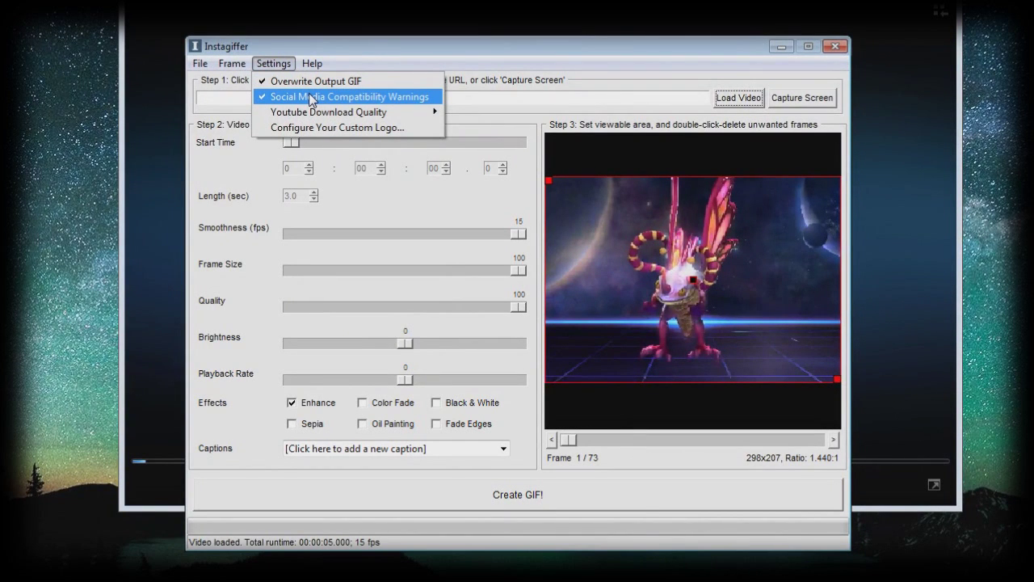
pyautogui.click(312, 97)
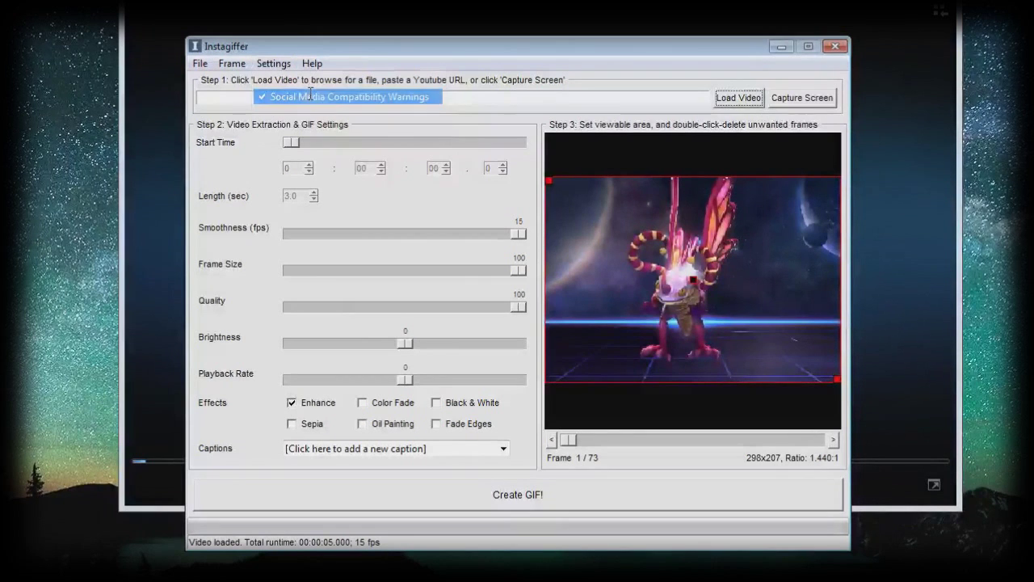
# Step: Generate the GIF from the 73 captured frames with Create GIF!
pyautogui.click(541, 501)
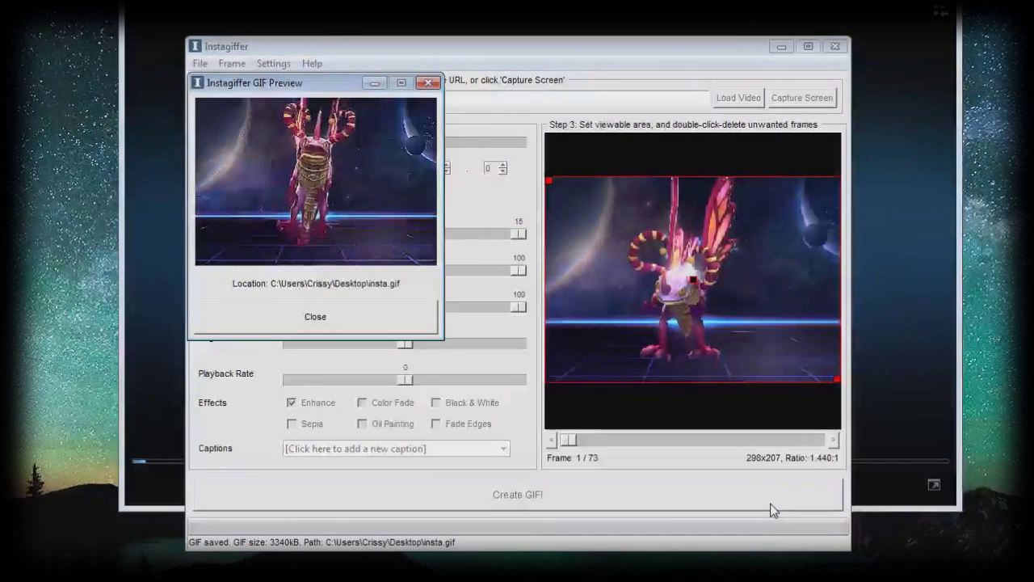
# Step: Dismiss the preview of the finished 3340 kB Brightwing GIF
pyautogui.click(391, 323)
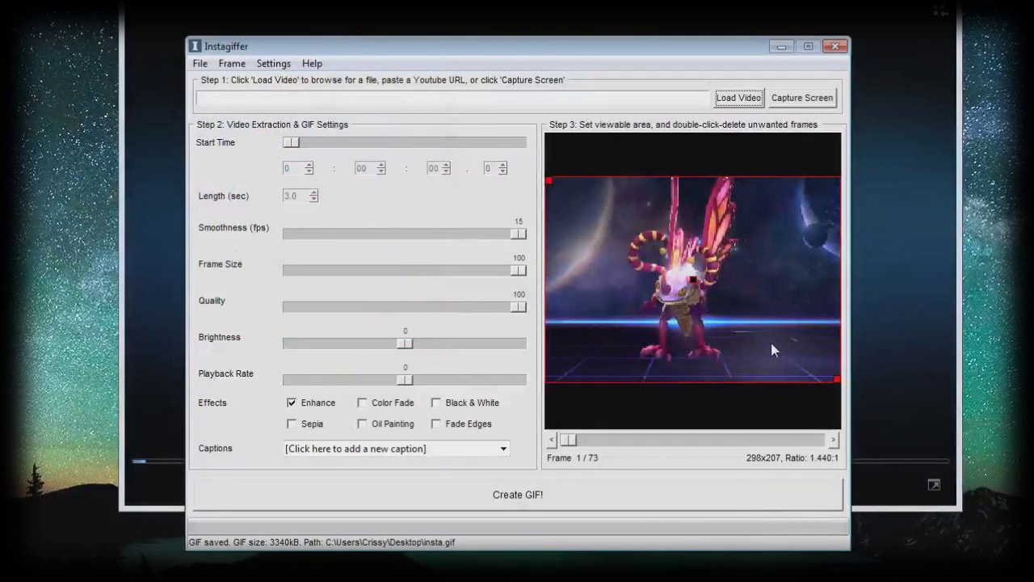